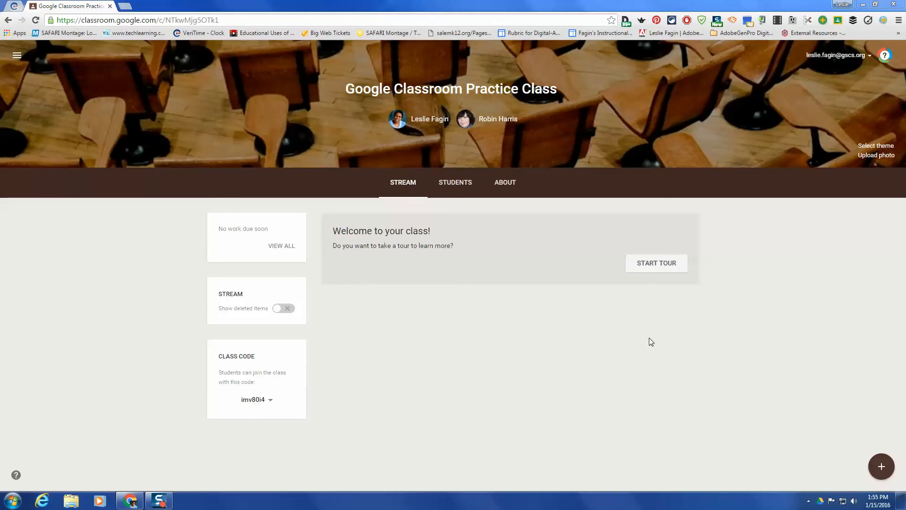
Step: Start a class announcement with the text "Remember to study for Test on Friday!"
{"action": "left_click", "coordinate": [879, 469]}
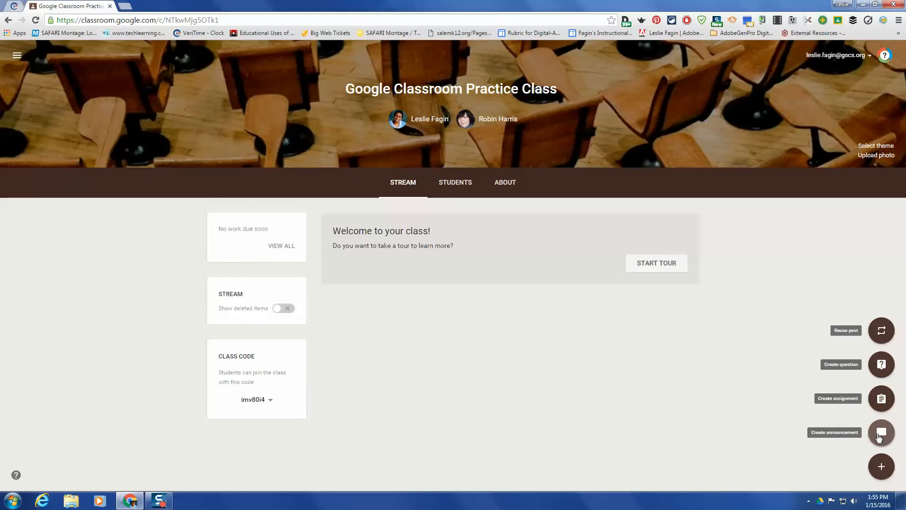
{"action": "left_click", "coordinate": [880, 436]}
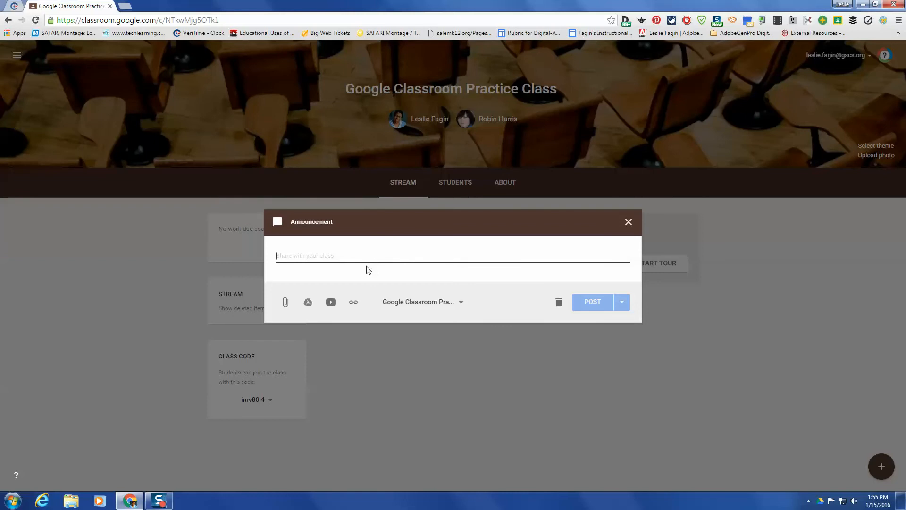
{"action": "type", "text": "Re"}
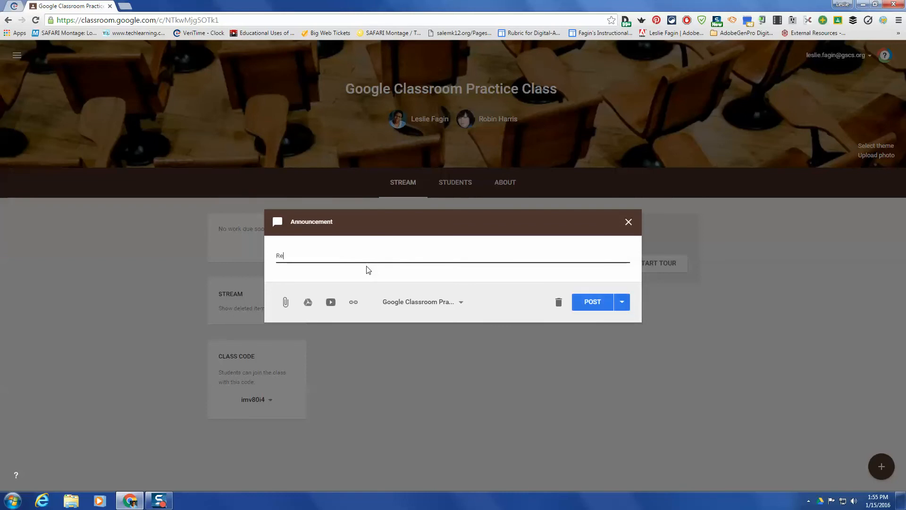
{"action": "type", "text": "meber"}
{"action": "key", "text": "BackSpace"}
{"action": "key", "text": "BackSpace"}
{"action": "key", "text": "BackSpace"}
{"action": "key", "text": "BackSpace"}
{"action": "type", "text": "mb"}
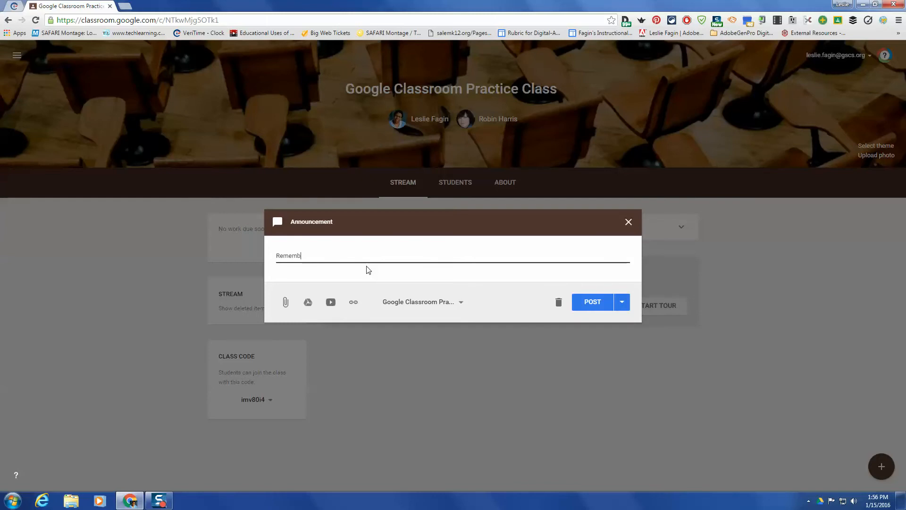
{"action": "type", "text": "er to study for Test on Friday!"}
Step: Check which classes can receive the announcement and post it to the Google Classroom Practice Class only
{"action": "left_click", "coordinate": [463, 305]}
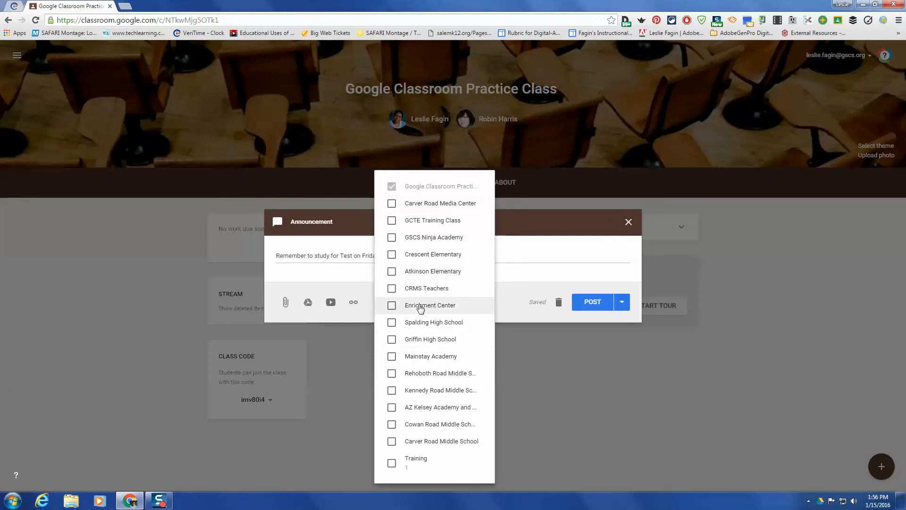
{"action": "left_click", "coordinate": [508, 283]}
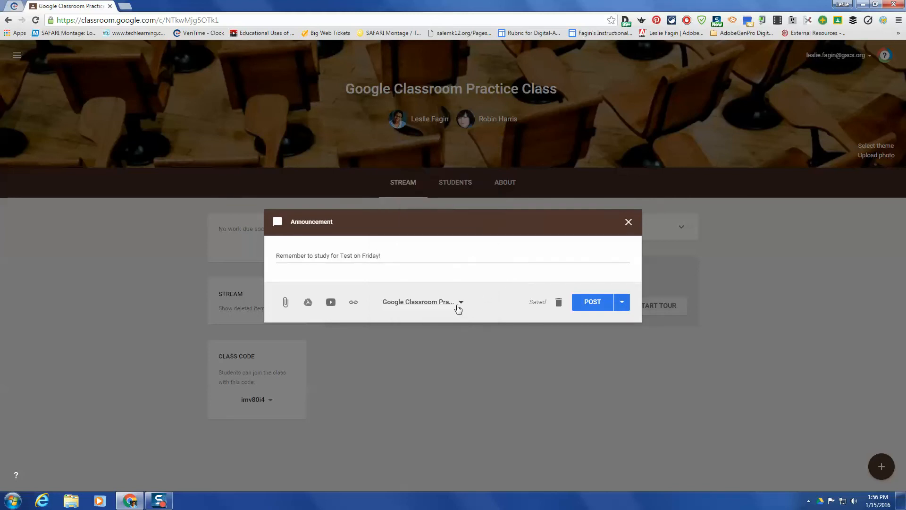
{"action": "left_click", "coordinate": [593, 303]}
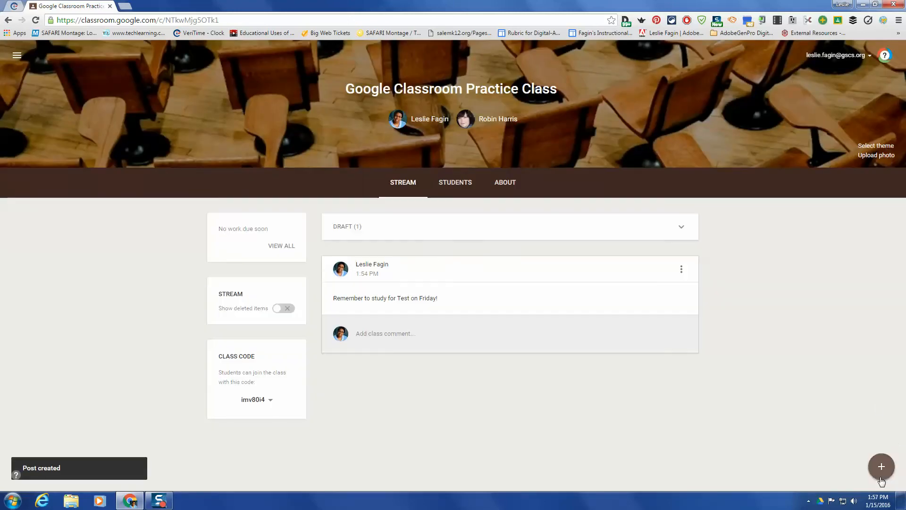
Step: Start an assignment titled "Study guide for vocabulary" with the instructions "Make sure you know the words for the test coming up"
{"action": "mouse_move", "coordinate": [882, 473]}
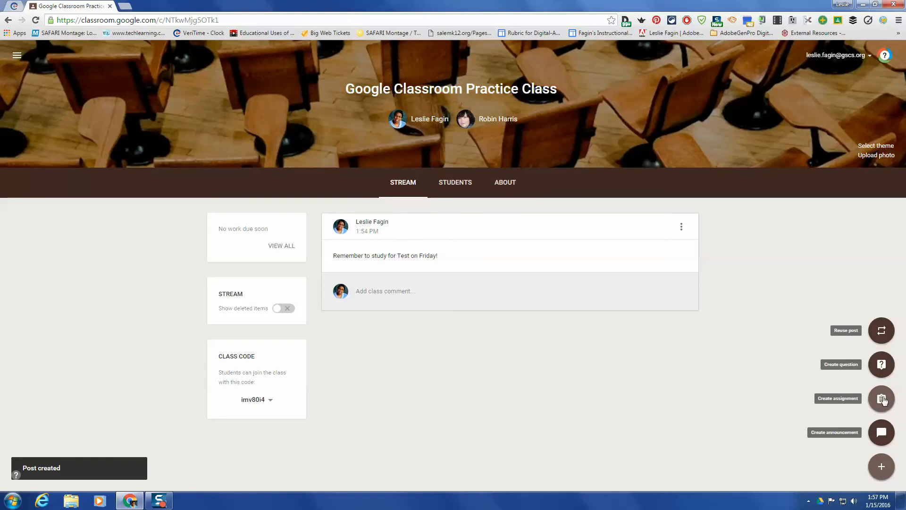
{"action": "left_click", "coordinate": [882, 398]}
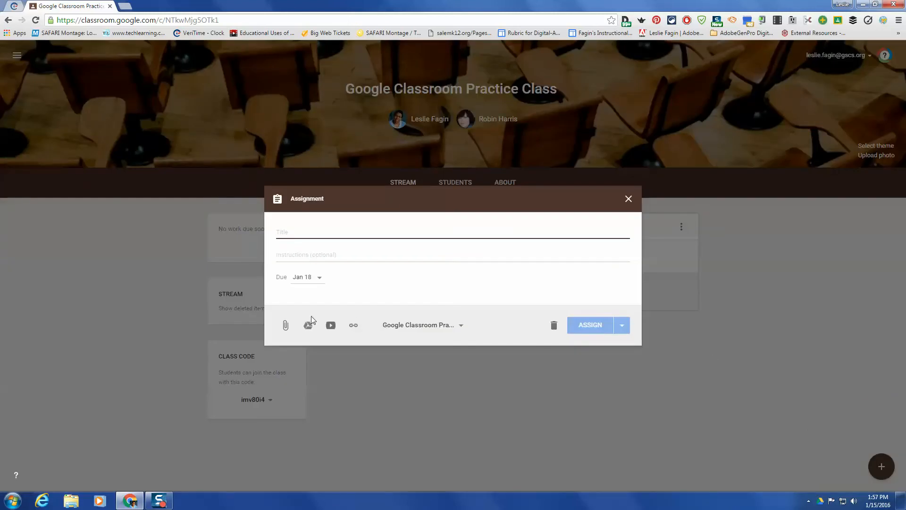
{"action": "type", "text": "St"}
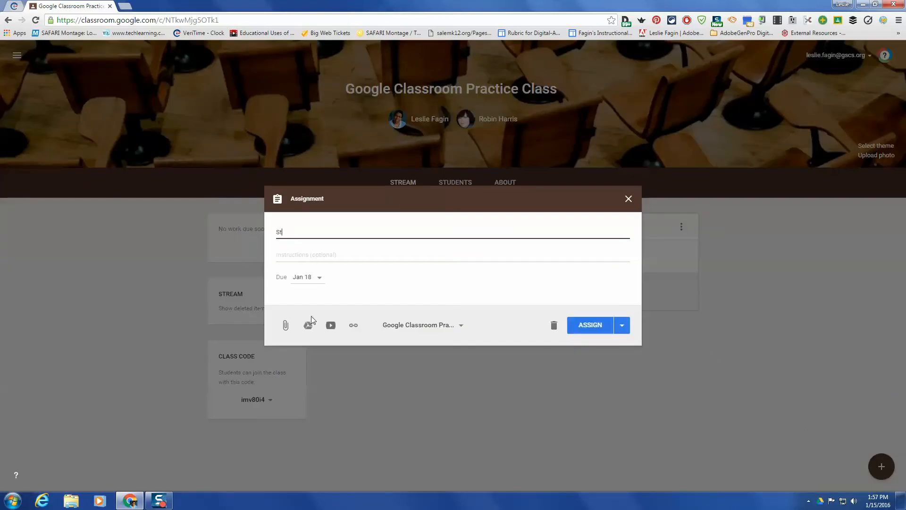
{"action": "type", "text": "udy guide for vocabulary"}
{"action": "left_click", "coordinate": [309, 254]}
{"action": "type", "text": "M"}
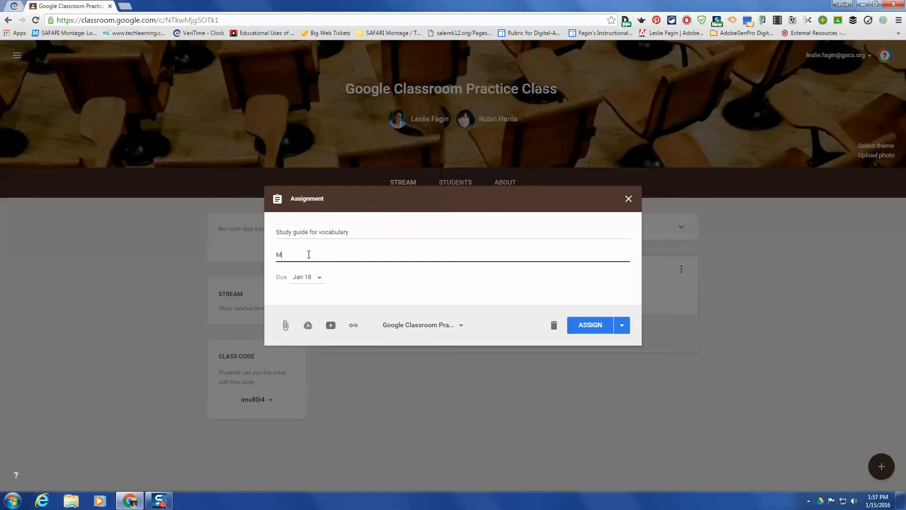
{"action": "type", "text": "ake sure you know the words for the test coming up"}
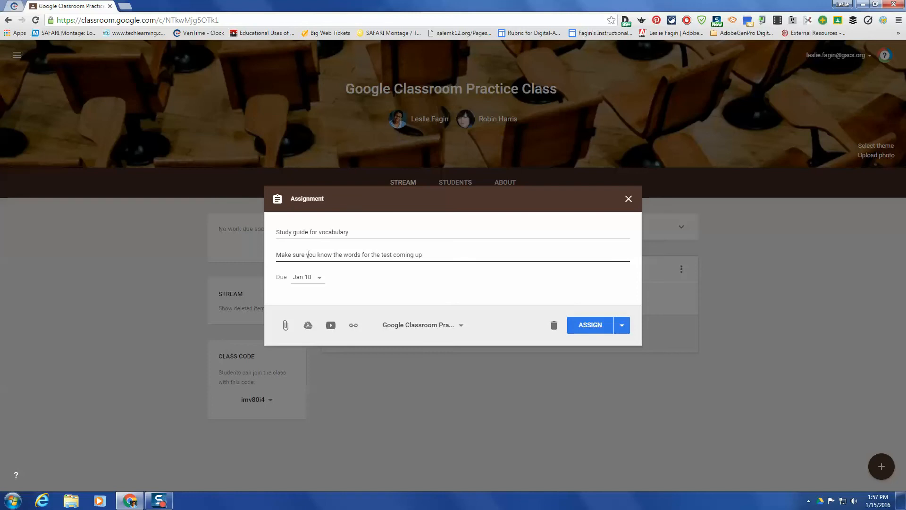
Step: Set the assignment's due date to Mar 1, 2016 at 11:59 PM
{"action": "left_click", "coordinate": [319, 279]}
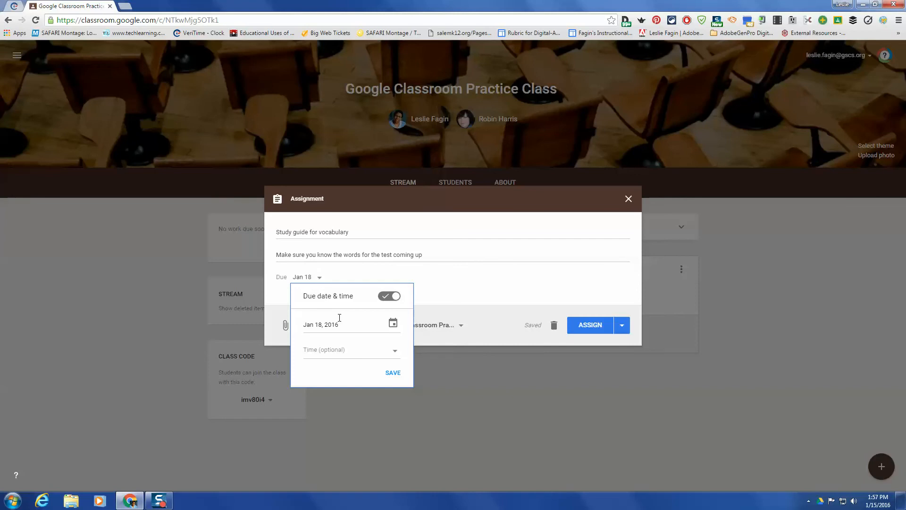
{"action": "left_click", "coordinate": [394, 324]}
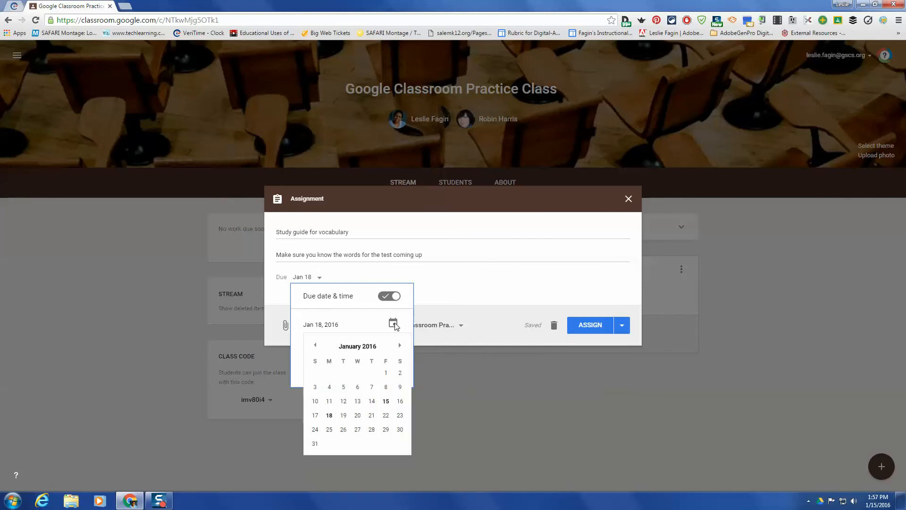
{"action": "left_click", "coordinate": [400, 345]}
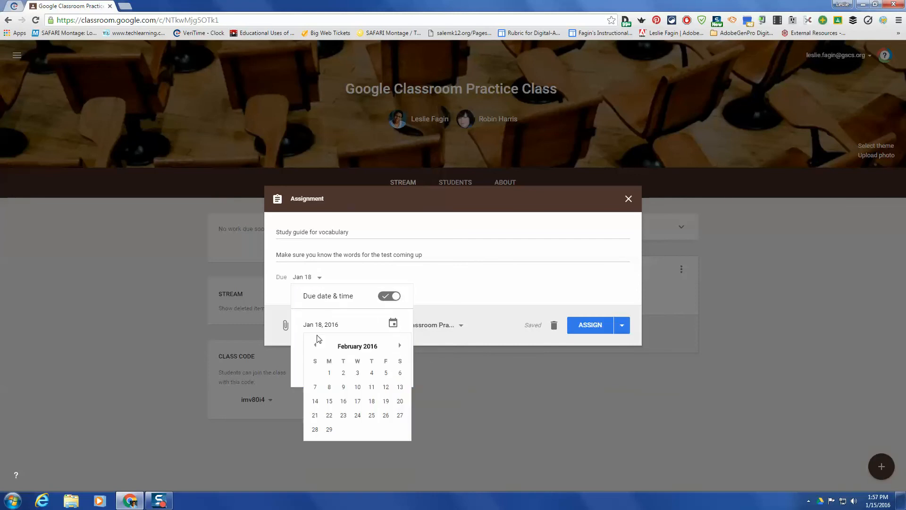
{"action": "left_click", "coordinate": [401, 348]}
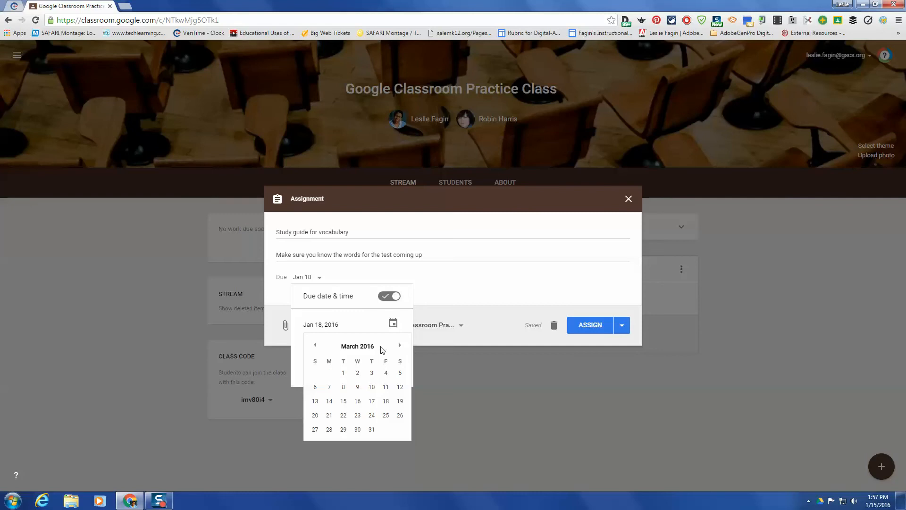
{"action": "left_click", "coordinate": [343, 373]}
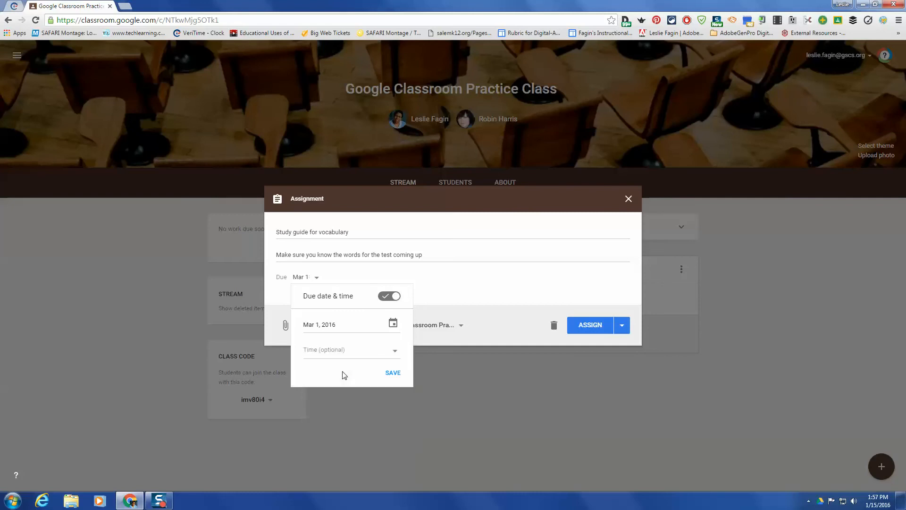
{"action": "left_click", "coordinate": [395, 351]}
{"action": "left_click", "coordinate": [395, 374]}
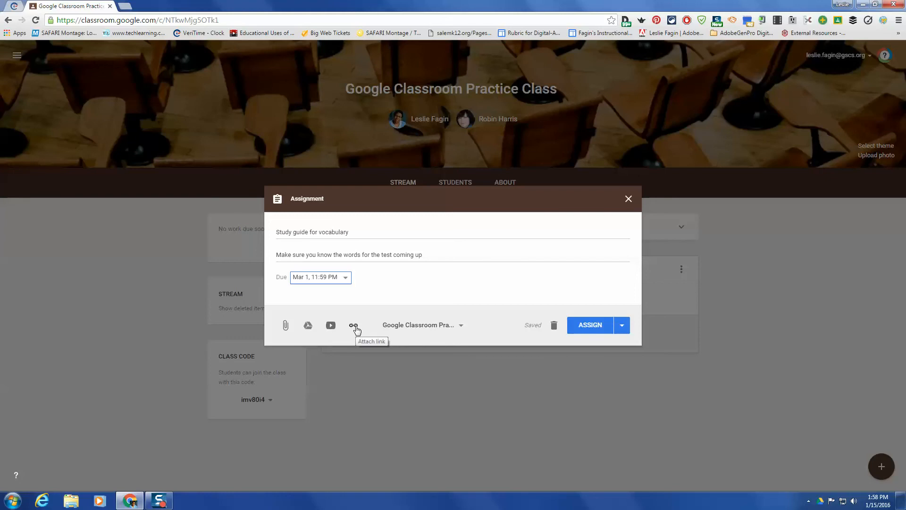
Step: Check the list of classes for the vocabulary assignment, keep only the practice class, and save the assignment as a draft
{"action": "left_click", "coordinate": [461, 326]}
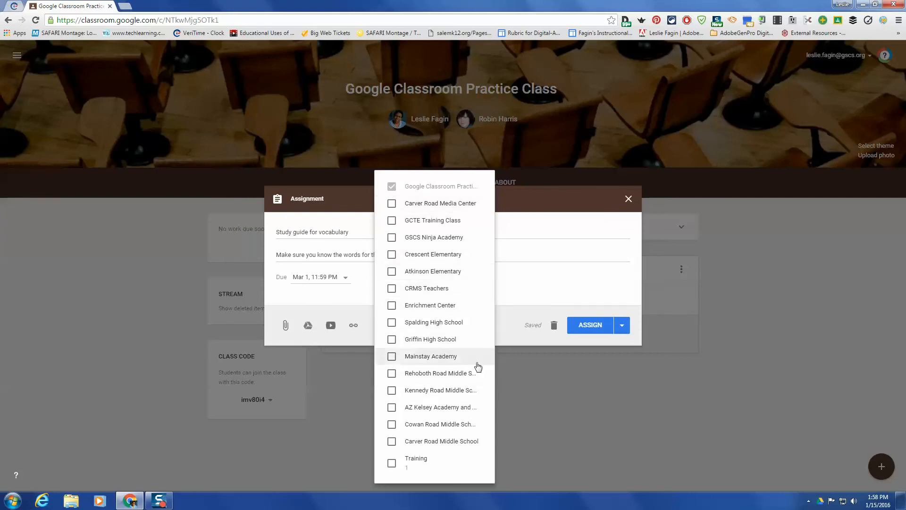
{"action": "left_click", "coordinate": [500, 333]}
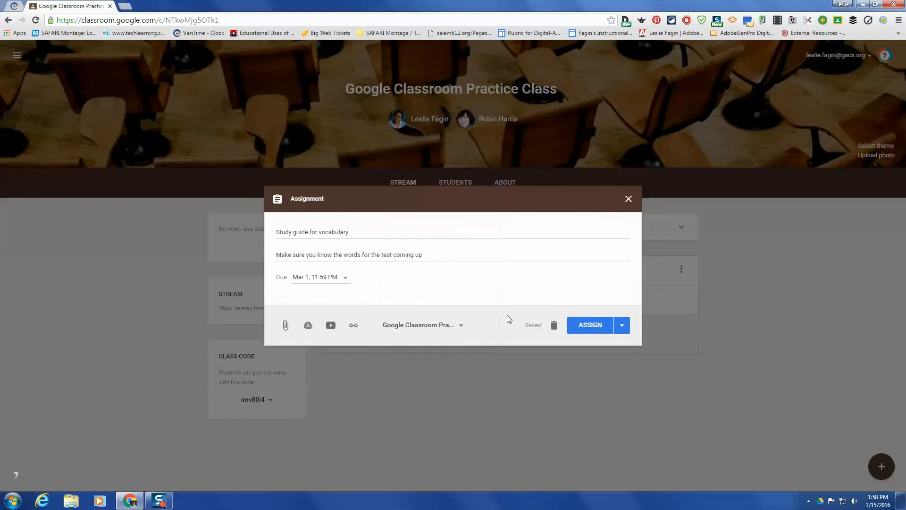
{"action": "left_click", "coordinate": [622, 326]}
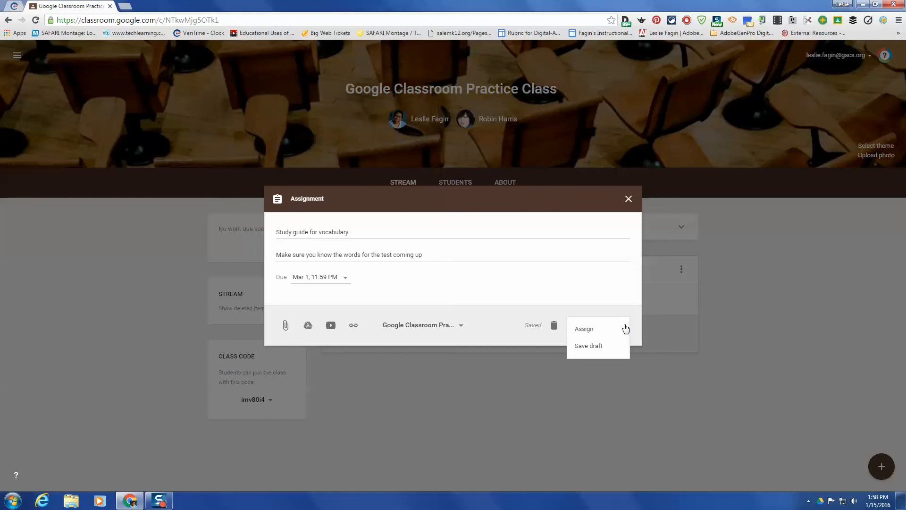
{"action": "left_click", "coordinate": [598, 348]}
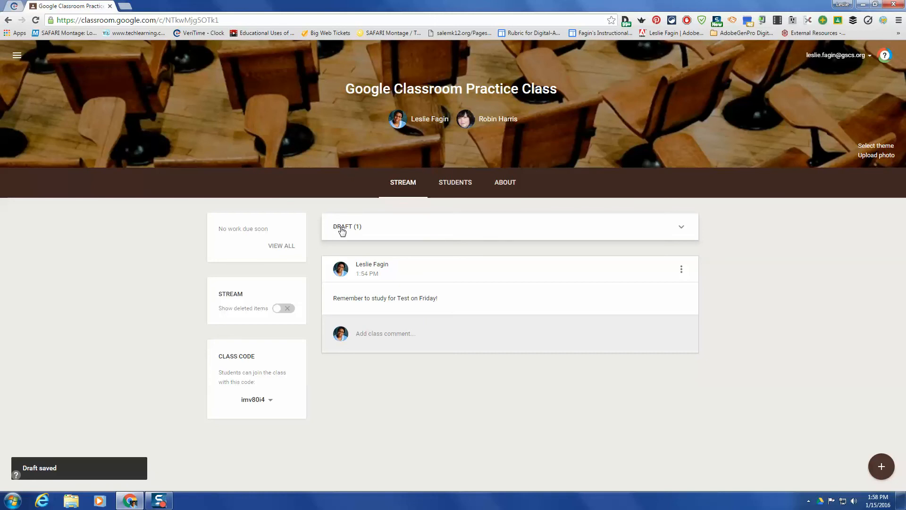
Step: Reopen the "Study guide for vocabulary" draft from the stream and assign it to the class
{"action": "left_click", "coordinate": [337, 227]}
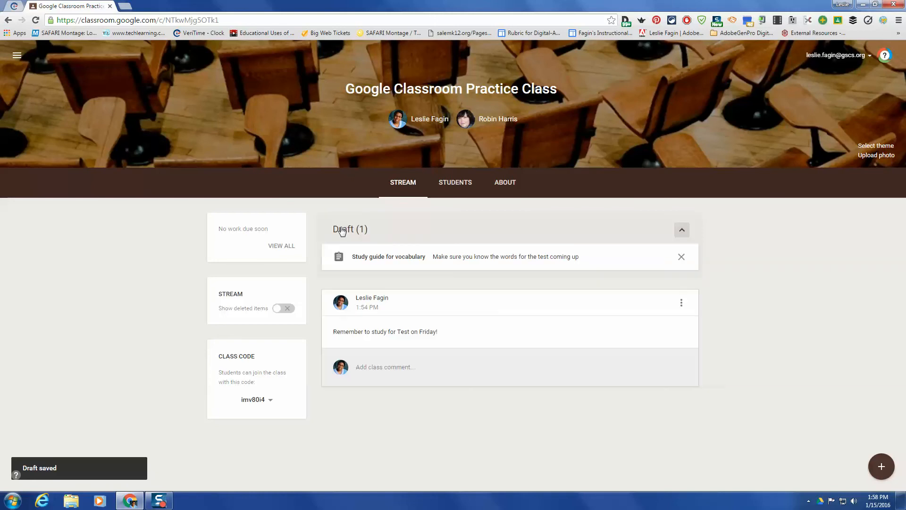
{"action": "left_click", "coordinate": [555, 256]}
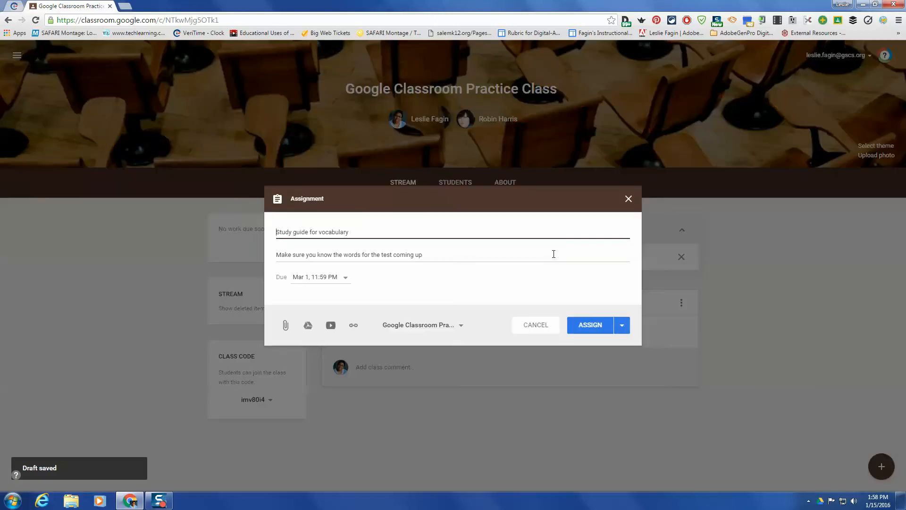
{"action": "left_click", "coordinate": [592, 325]}
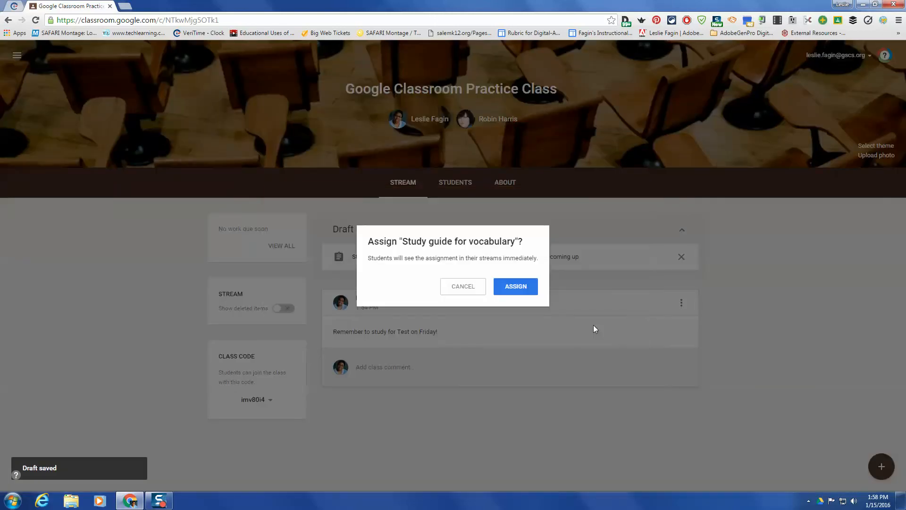
{"action": "left_click", "coordinate": [516, 287]}
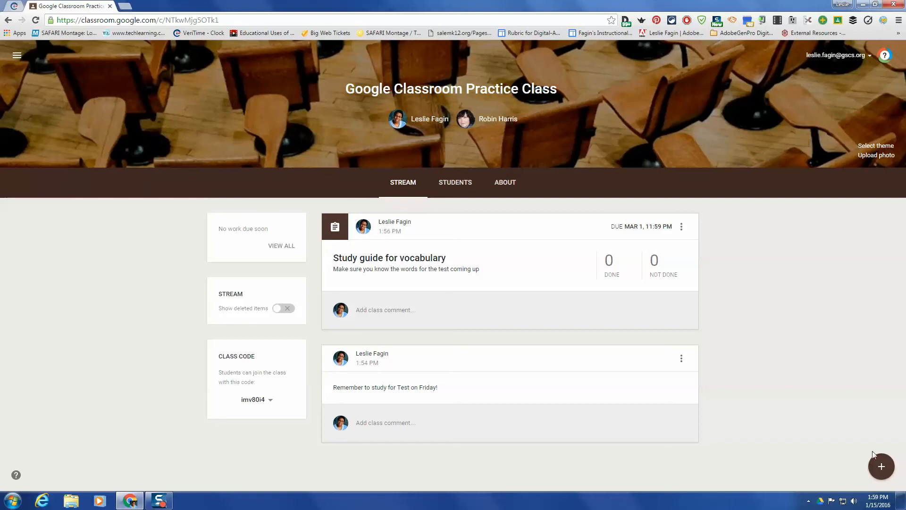
Step: Start a class question reading "Who was the real monster Frankenstein? Victor of the monster?"
{"action": "mouse_move", "coordinate": [882, 467]}
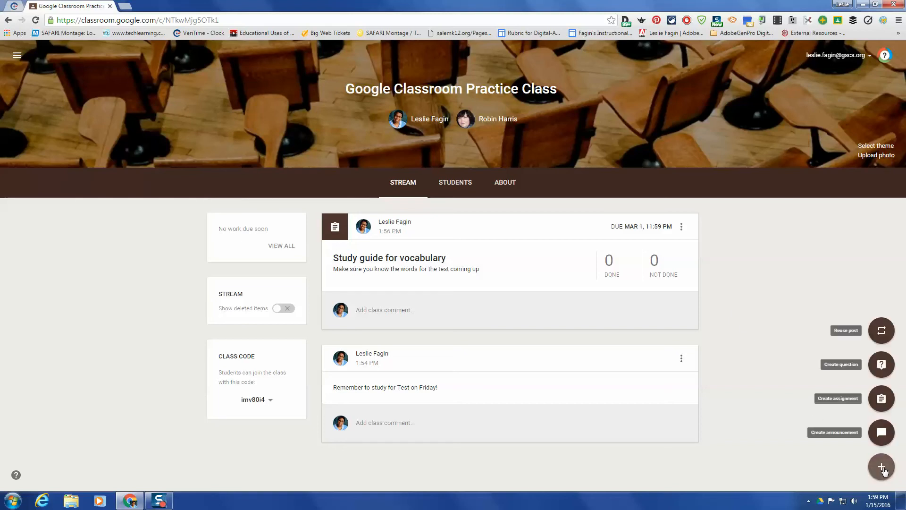
{"action": "left_click", "coordinate": [882, 365]}
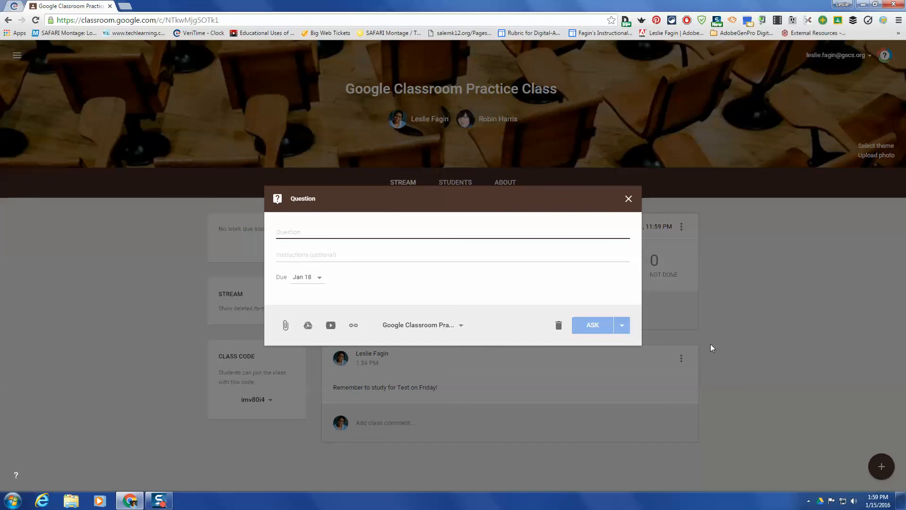
{"action": "type", "text": "W"}
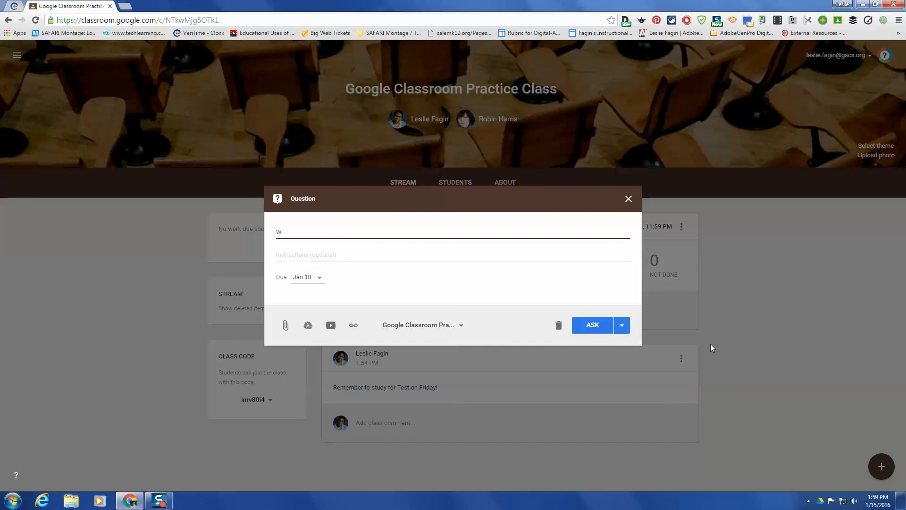
{"action": "type", "text": "ho was t"}
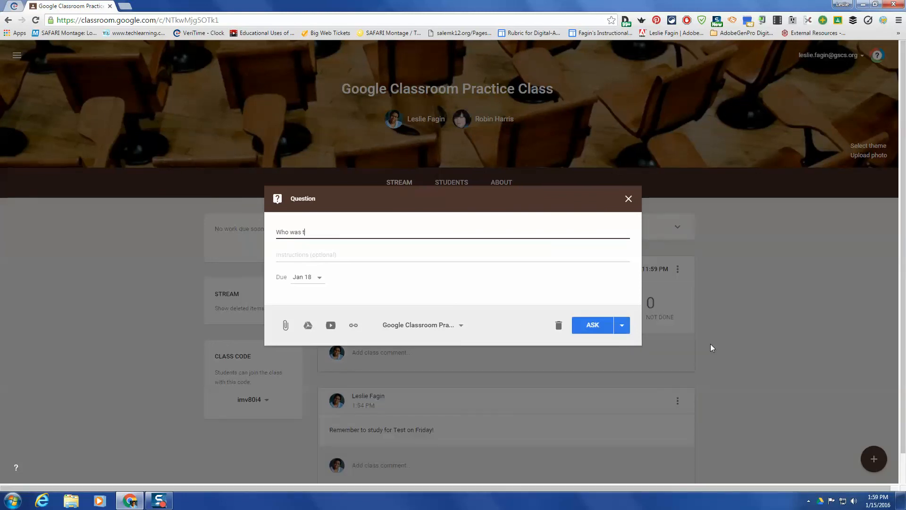
{"action": "type", "text": "he real monster Frankenstein? Victor of the monster"}
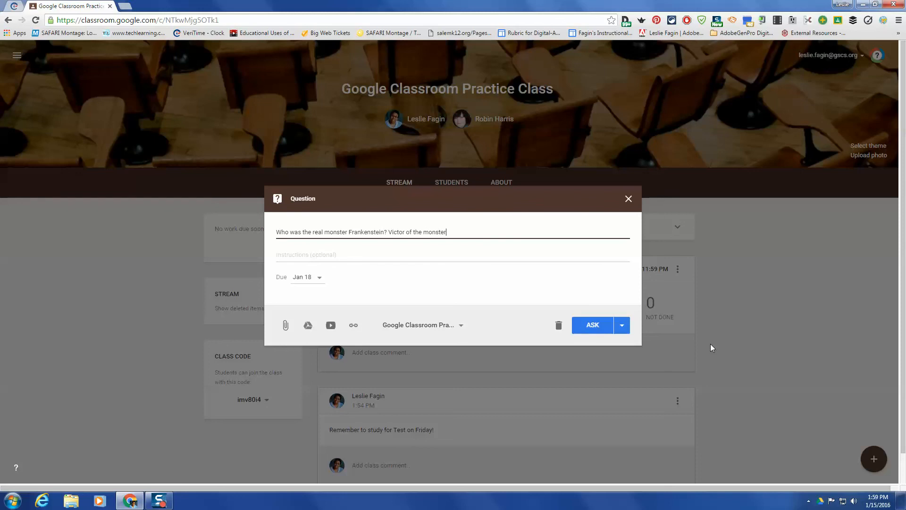
{"action": "type", "text": "?"}
Step: Set the question's due date to Jan 30, 2016, without a due time
{"action": "left_click", "coordinate": [320, 279]}
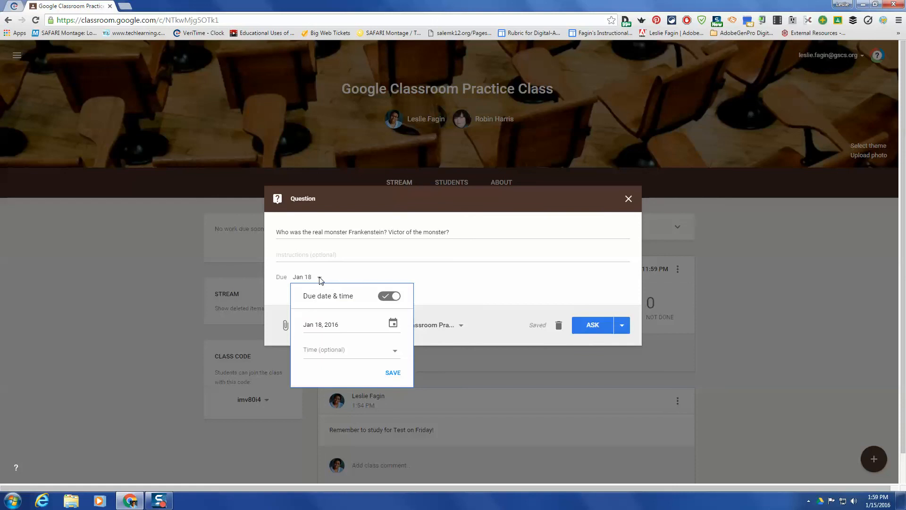
{"action": "left_click", "coordinate": [393, 323]}
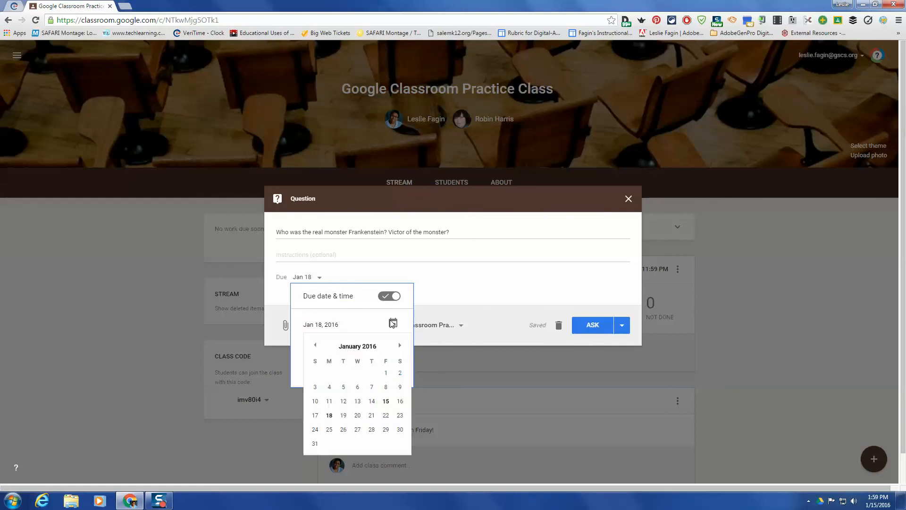
{"action": "left_click", "coordinate": [400, 429]}
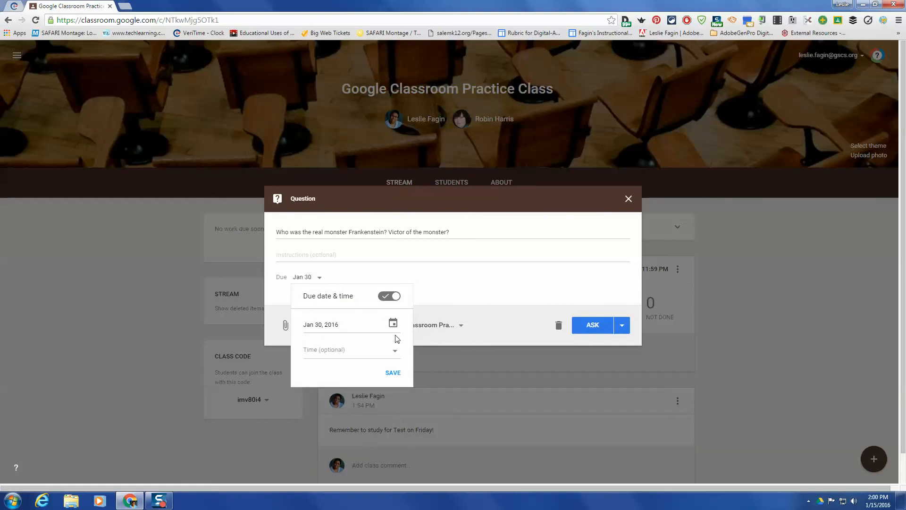
{"action": "left_click", "coordinate": [393, 373]}
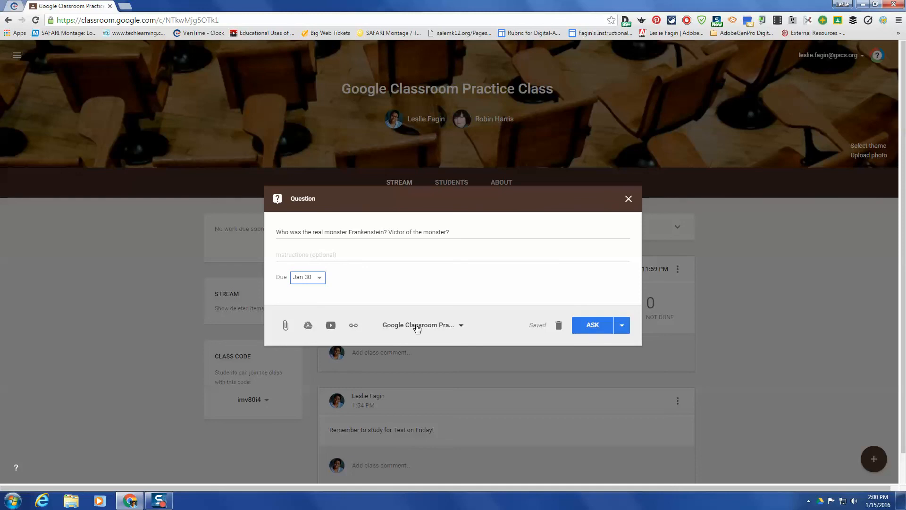
Step: Ask the question in the class, letting students see and reply to each other's answers but not edit their own
{"action": "left_click", "coordinate": [593, 326]}
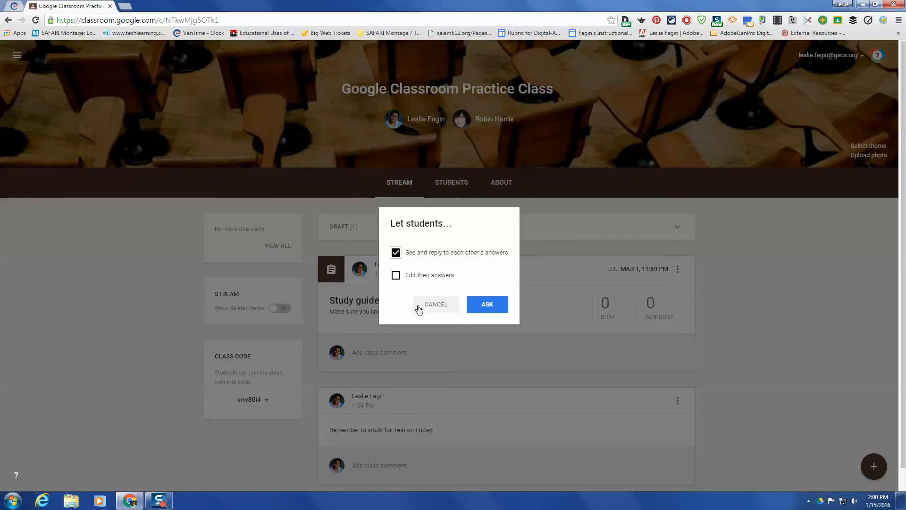
{"action": "left_click", "coordinate": [485, 308]}
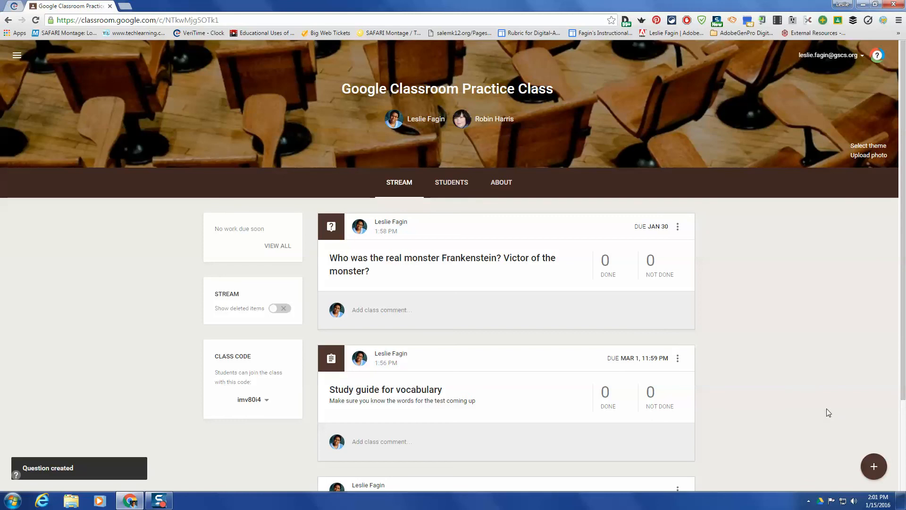
Step: Start reusing an existing post and choose Kennedy Road Middle School as the class to take it from
{"action": "mouse_move", "coordinate": [874, 466]}
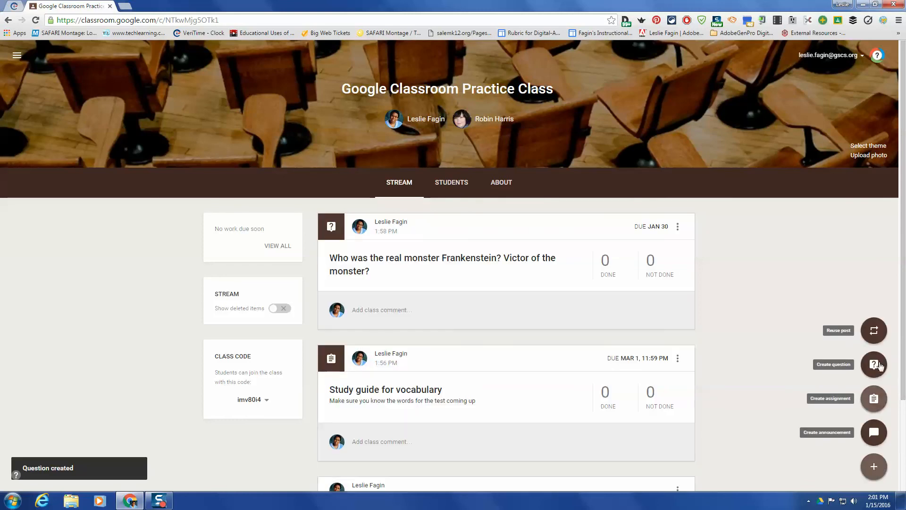
{"action": "left_click", "coordinate": [875, 332]}
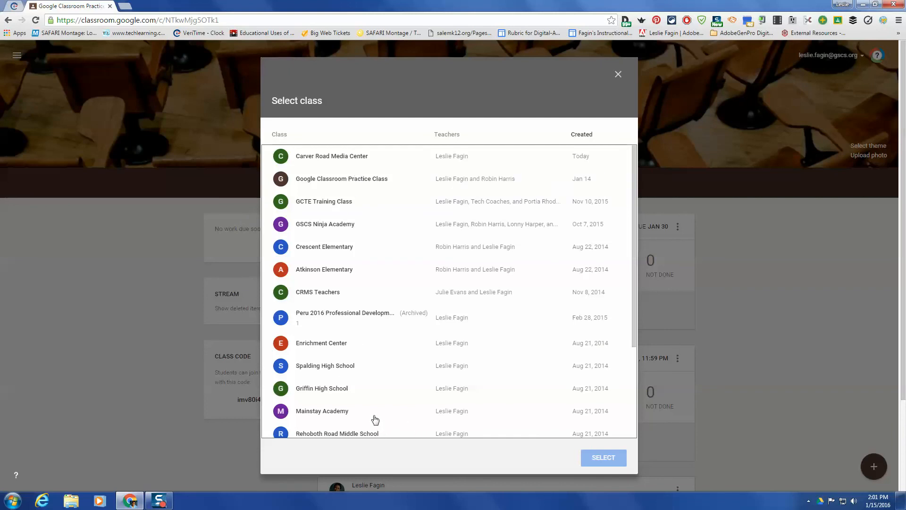
{"action": "scroll", "coordinate": [348, 320], "scroll_direction": "down", "scroll_amount": 3}
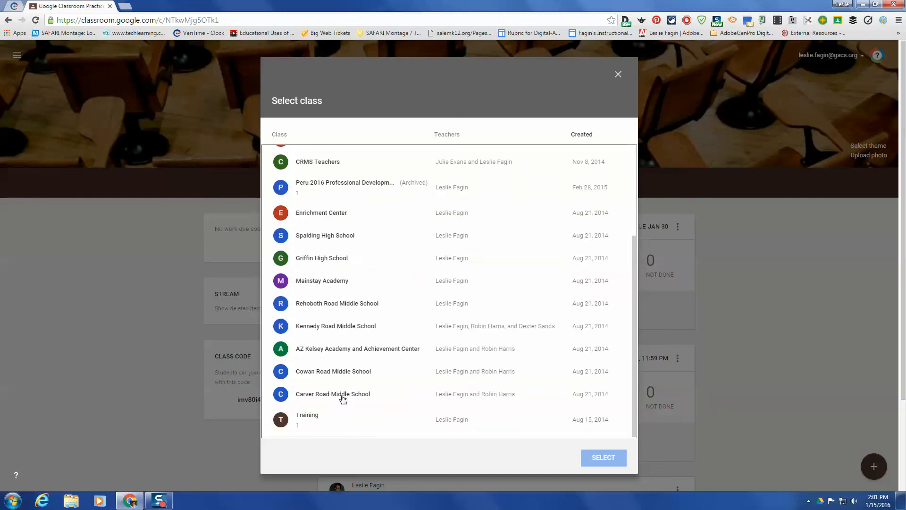
{"action": "left_click", "coordinate": [345, 326]}
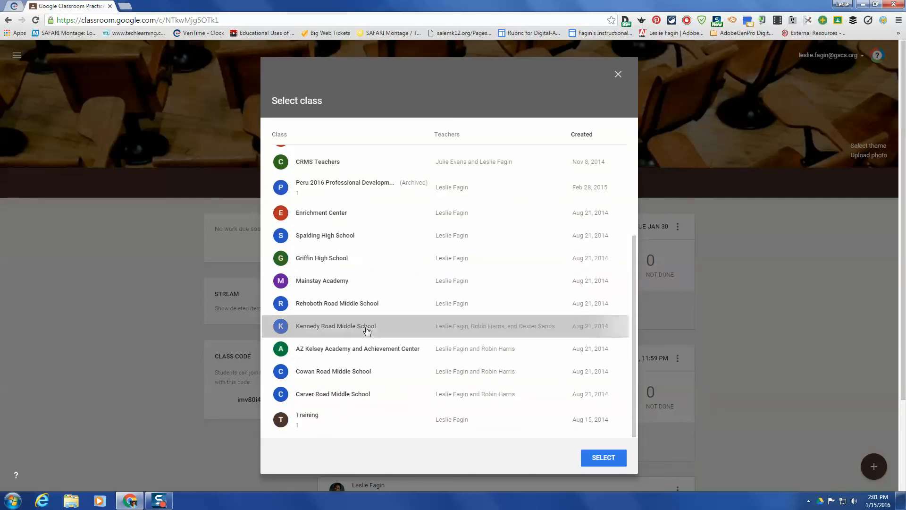
{"action": "left_click", "coordinate": [590, 457]}
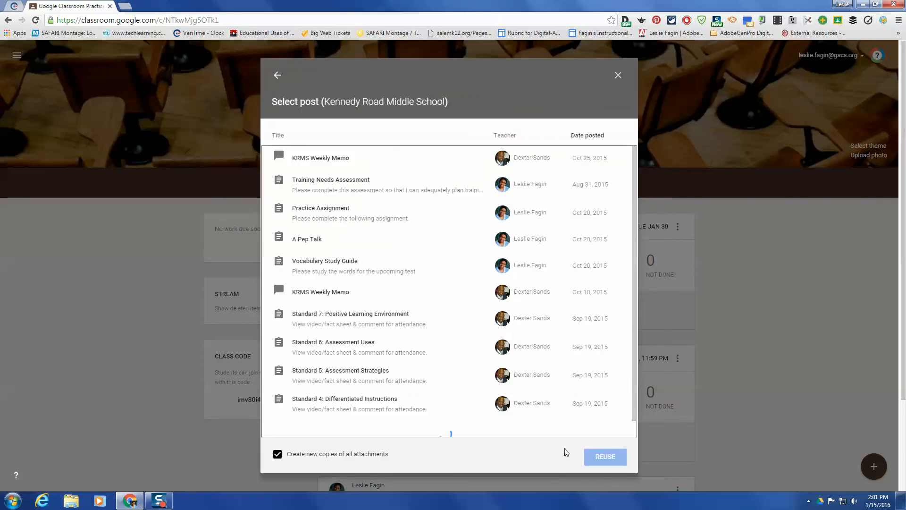
Step: Reuse the "Training Needs Assessment" post with new copies of all attachments and assign it to the practice class
{"action": "left_click", "coordinate": [351, 189]}
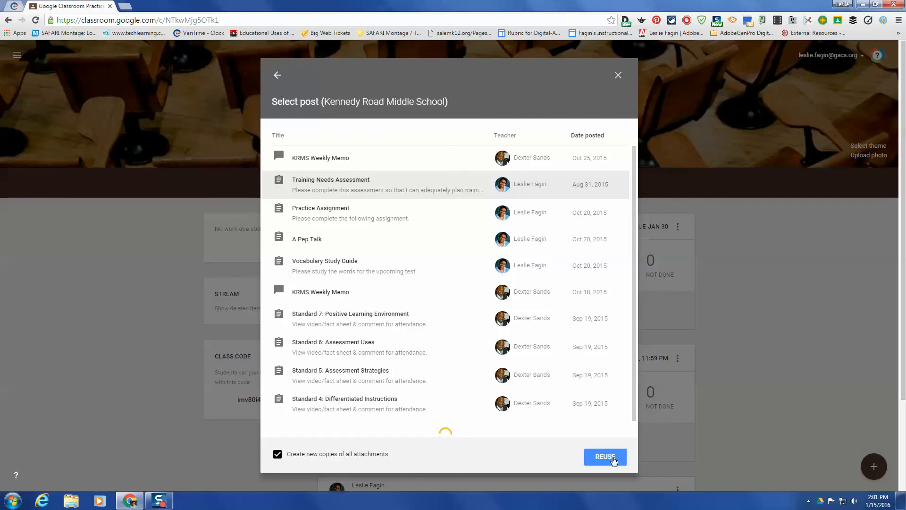
{"action": "left_click", "coordinate": [613, 460]}
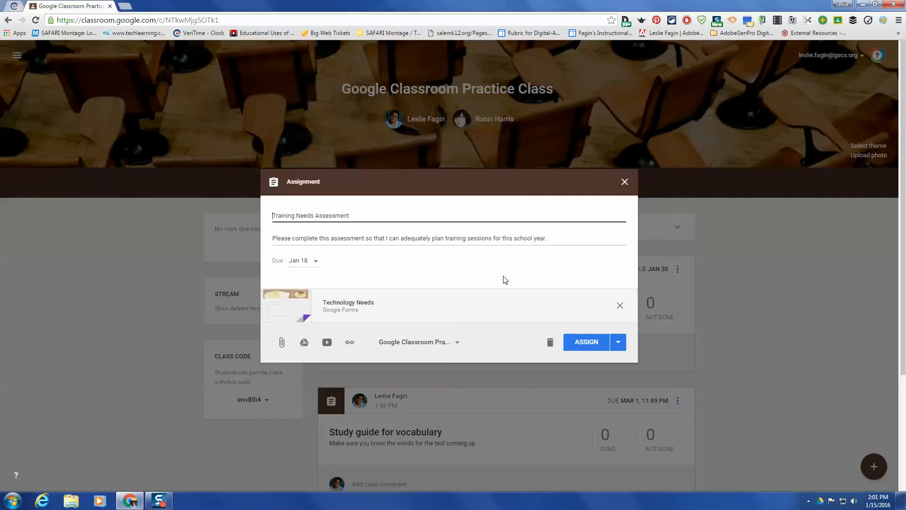
{"action": "left_click", "coordinate": [589, 343]}
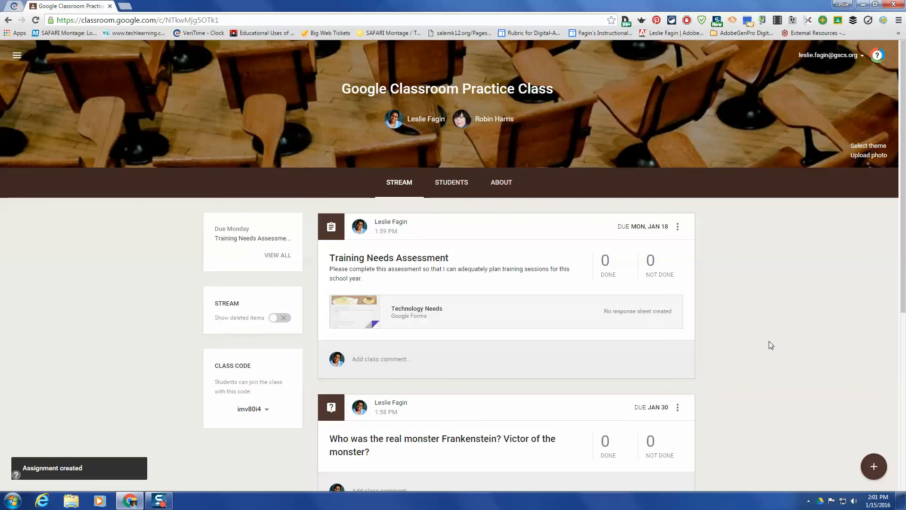
Step: Review the posts in the class stream, from the Training Needs Assessment assignment down to the test reminder announcement
{"action": "scroll", "coordinate": [748, 325], "scroll_direction": "down", "scroll_amount": 1}
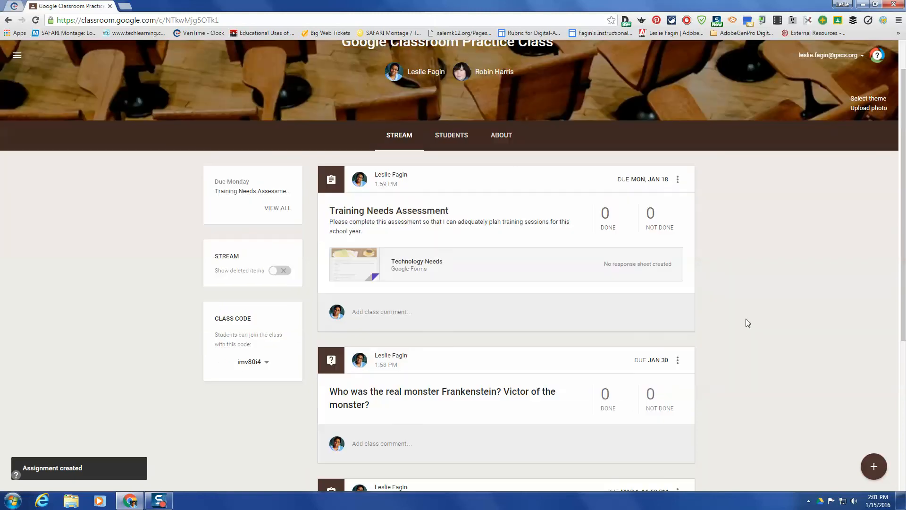
{"action": "scroll", "coordinate": [737, 301], "scroll_direction": "down", "scroll_amount": 1}
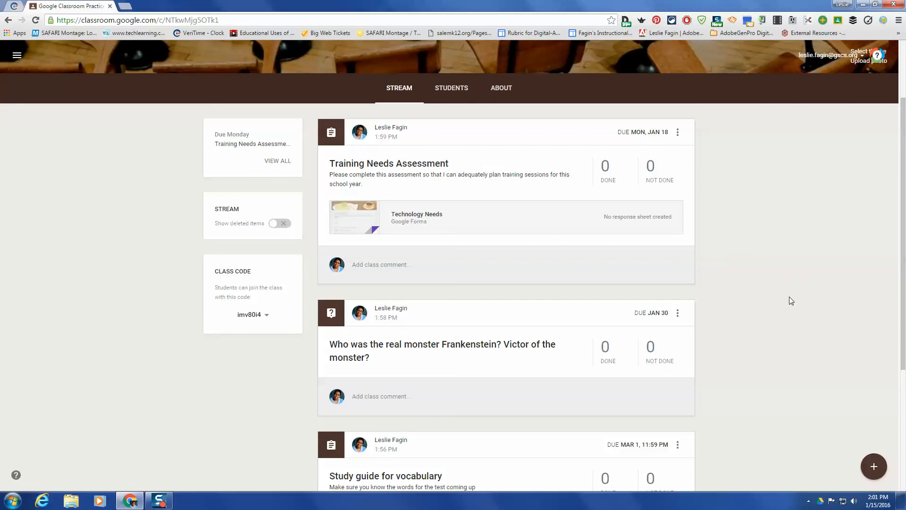
{"action": "scroll", "coordinate": [789, 296], "scroll_direction": "down", "scroll_amount": 3}
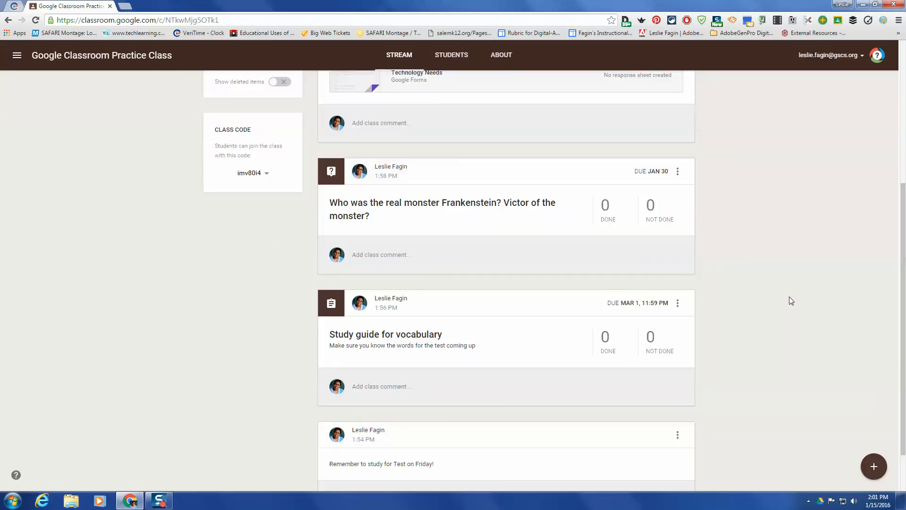
{"action": "scroll", "coordinate": [789, 297], "scroll_direction": "down", "scroll_amount": 1}
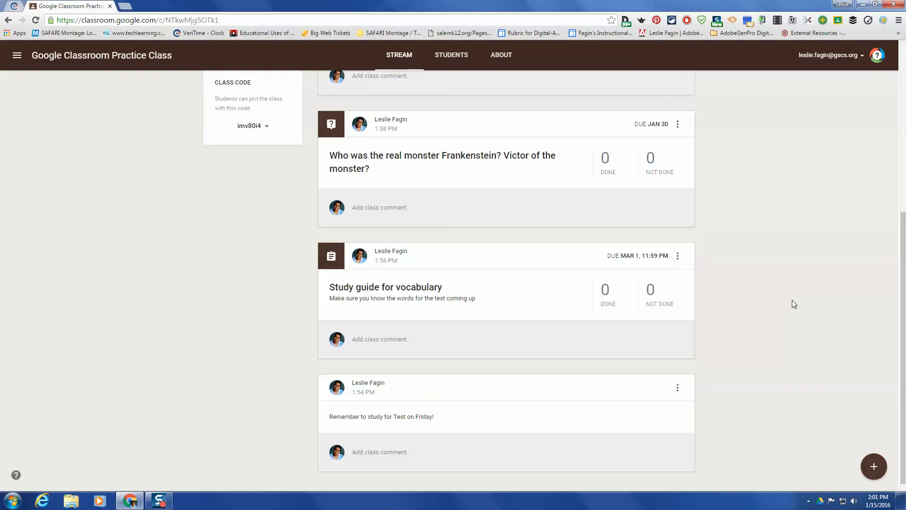
{"action": "scroll", "coordinate": [792, 300], "scroll_direction": "up", "scroll_amount": 5}
{"action": "scroll", "coordinate": [792, 303], "scroll_direction": "down", "scroll_amount": 2}
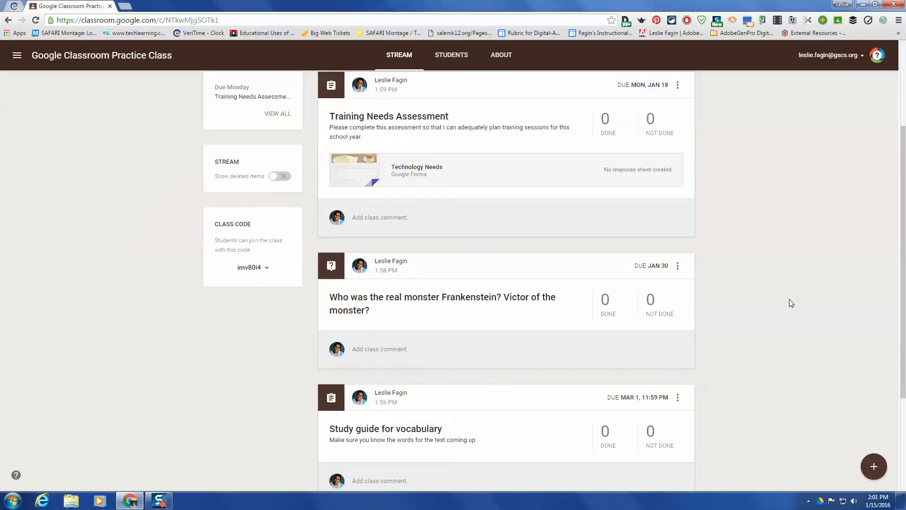